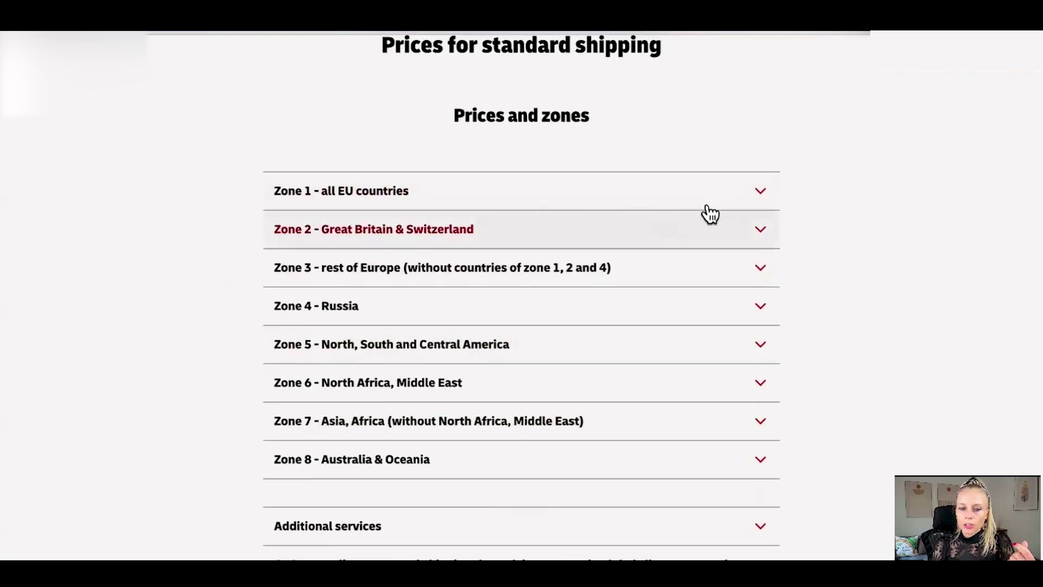
- Expand DHL's Zone 1 - all EU countries price list to view rates such as EUR 6.49
{"action": "left_click", "coordinate": [762, 196]}
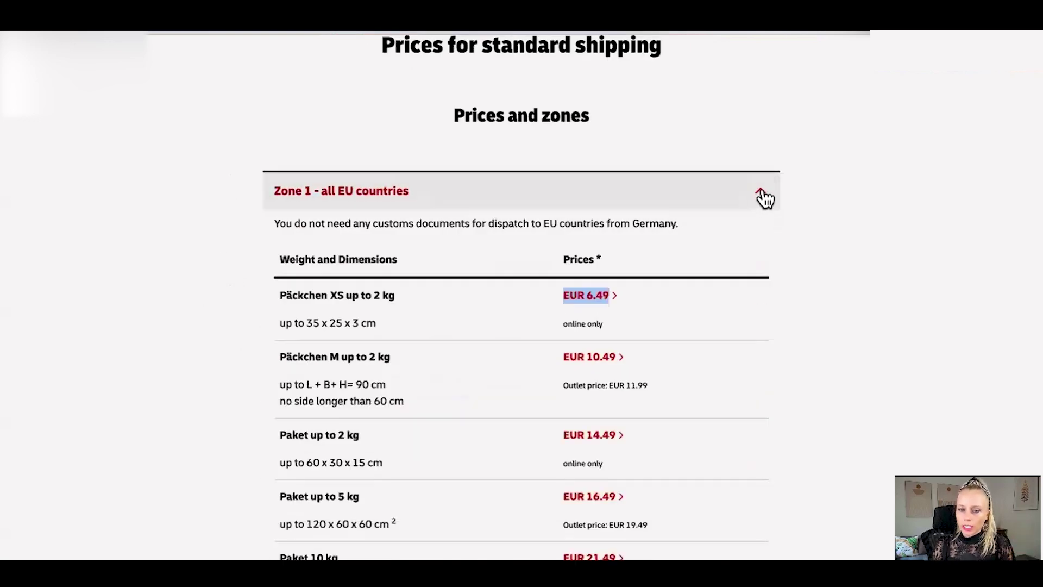
{"action": "scroll", "coordinate": [208, 320], "scroll_direction": "down", "scroll_amount": 1}
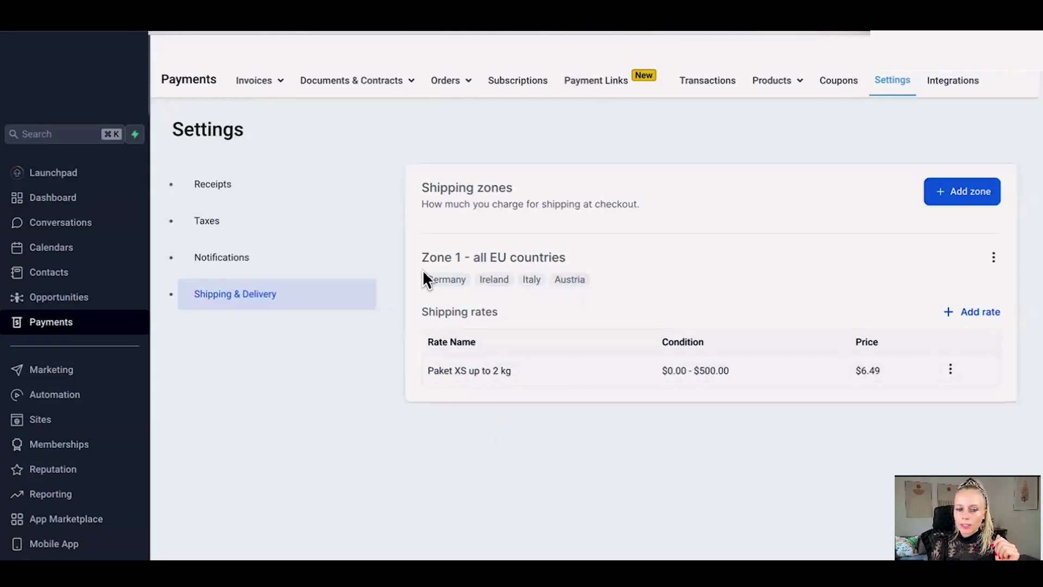
- Add Denmark to the Zone 1 - all EU countries shipping zone and save it
{"action": "left_click_drag", "start_coordinate": [423, 257], "coordinate": [568, 259]}
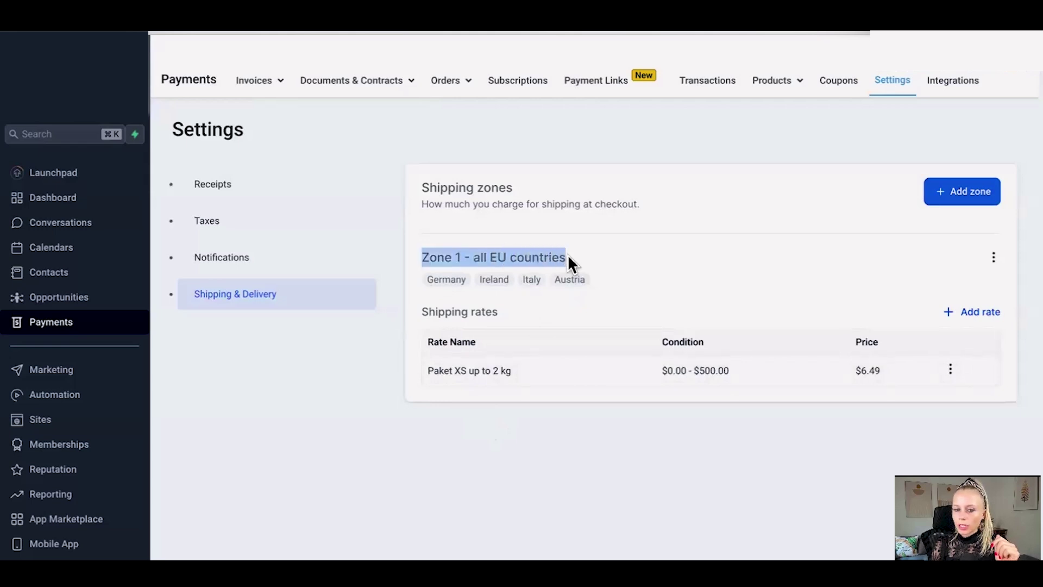
{"action": "left_click", "coordinate": [994, 261]}
{"action": "left_click", "coordinate": [995, 209]}
{"action": "left_click", "coordinate": [636, 356]}
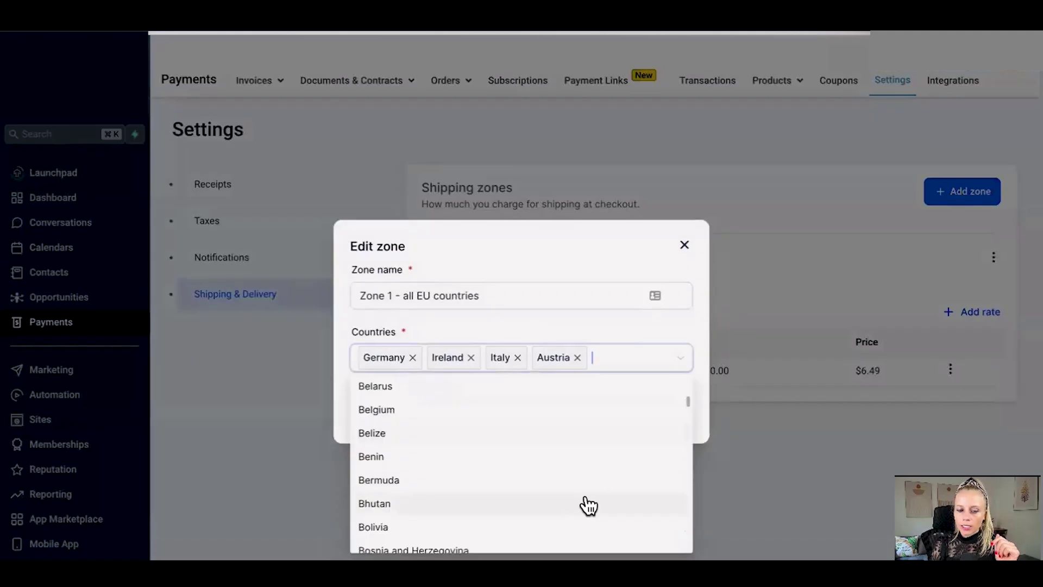
{"action": "scroll", "coordinate": [592, 491], "scroll_direction": "down", "scroll_amount": 3}
{"action": "scroll", "coordinate": [592, 492], "scroll_direction": "down", "scroll_amount": 10}
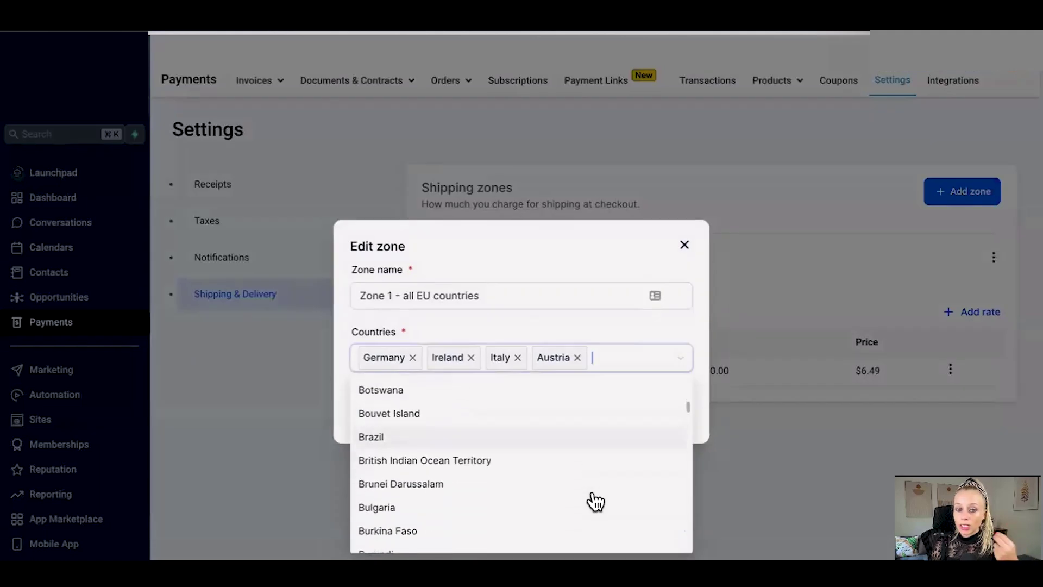
{"action": "left_click", "coordinate": [485, 418]}
{"action": "left_click", "coordinate": [672, 423]}
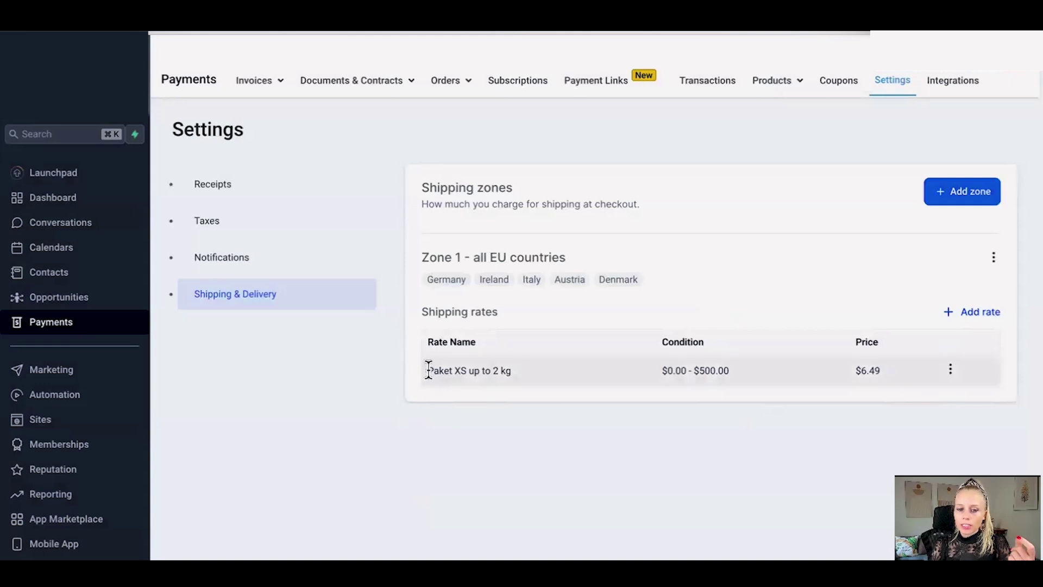
- Compare Zone 1's Paket XS up to 2 kg rate with DHL's Päckchen XS row and price
{"action": "left_click_drag", "start_coordinate": [427, 370], "coordinate": [507, 370]}
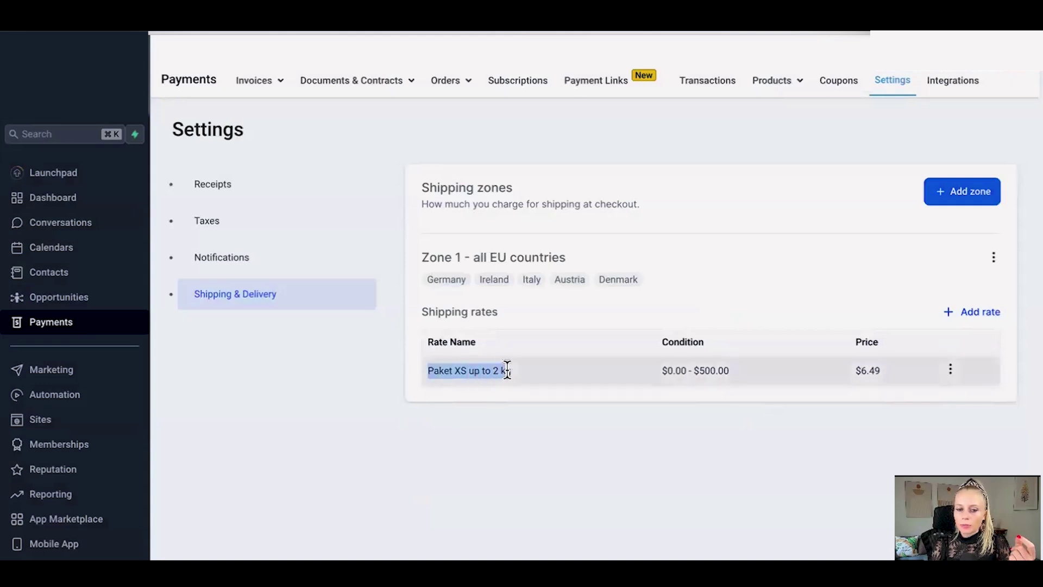
{"action": "left_click", "coordinate": [813, 367]}
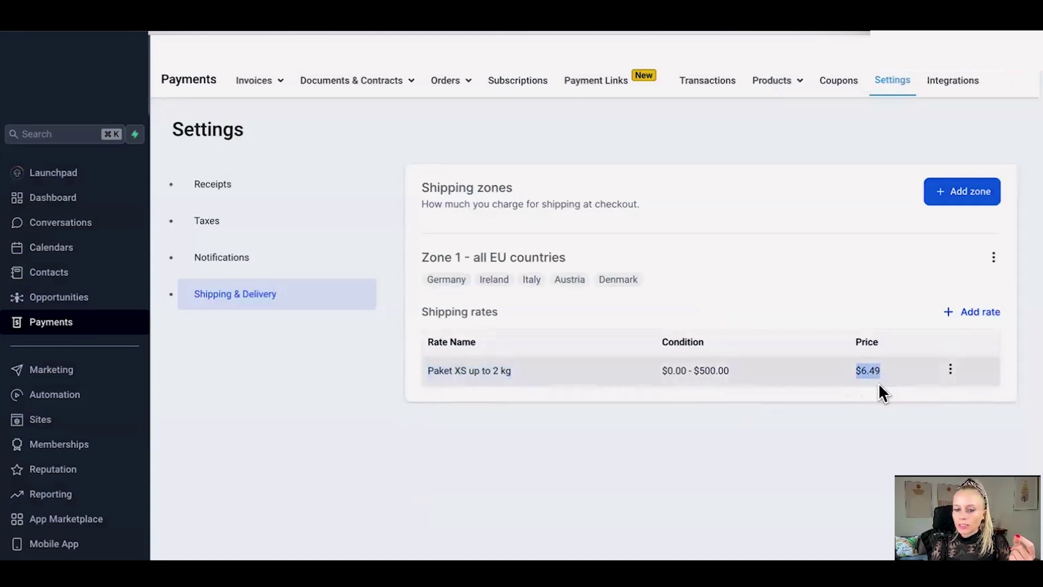
{"action": "key", "text": "ctrl+Tab"}
{"action": "left_click_drag", "start_coordinate": [277, 156], "coordinate": [611, 157]}
- Using DHL's Päckchen M details, add a $10.49 Zone 1 rate for orders $0.00–$500.00
{"action": "left_click", "coordinate": [235, 237]}
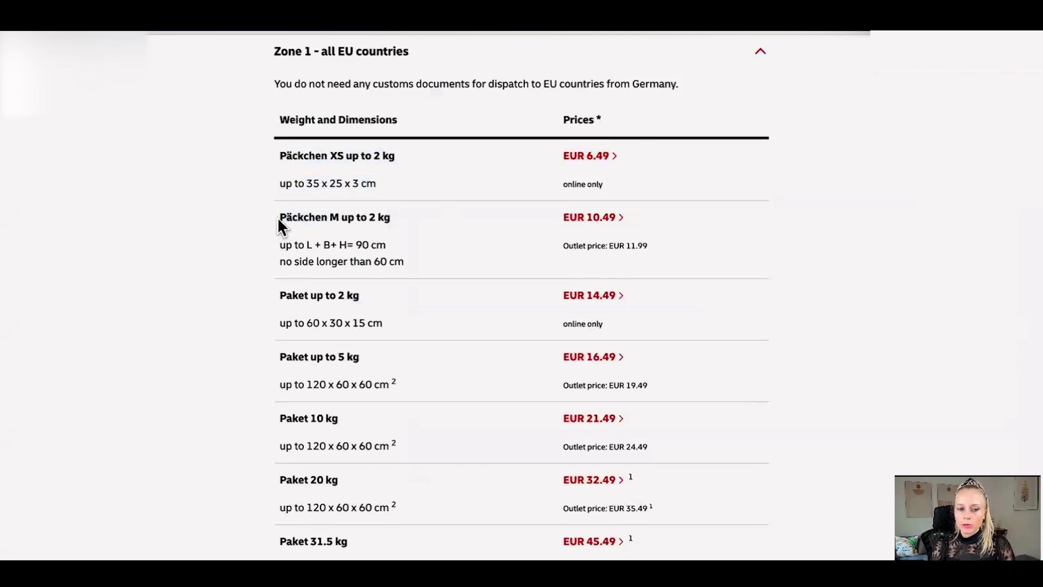
{"action": "left_click_drag", "start_coordinate": [281, 216], "coordinate": [559, 261]}
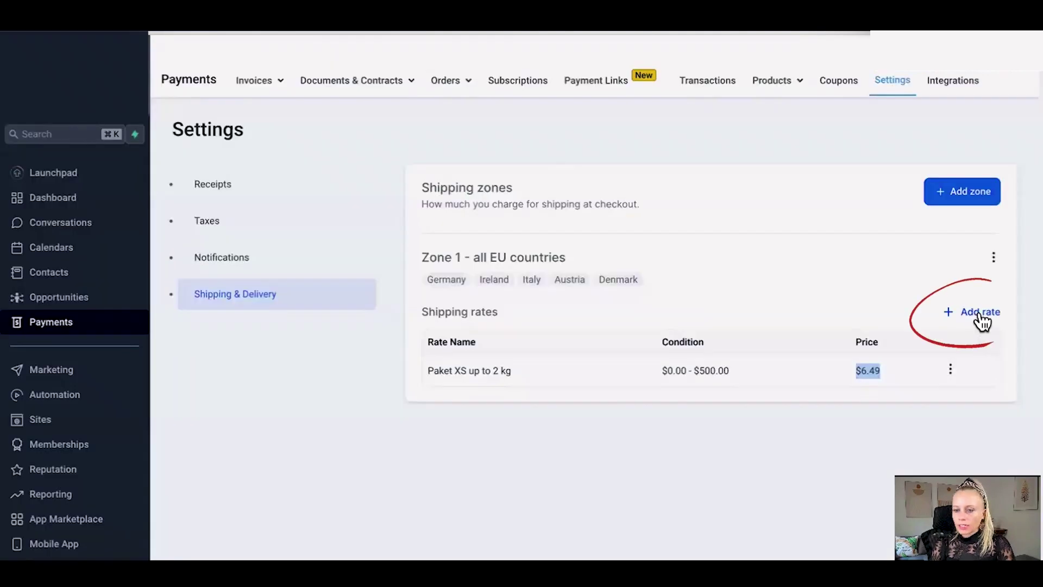
{"action": "left_click", "coordinate": [978, 315]}
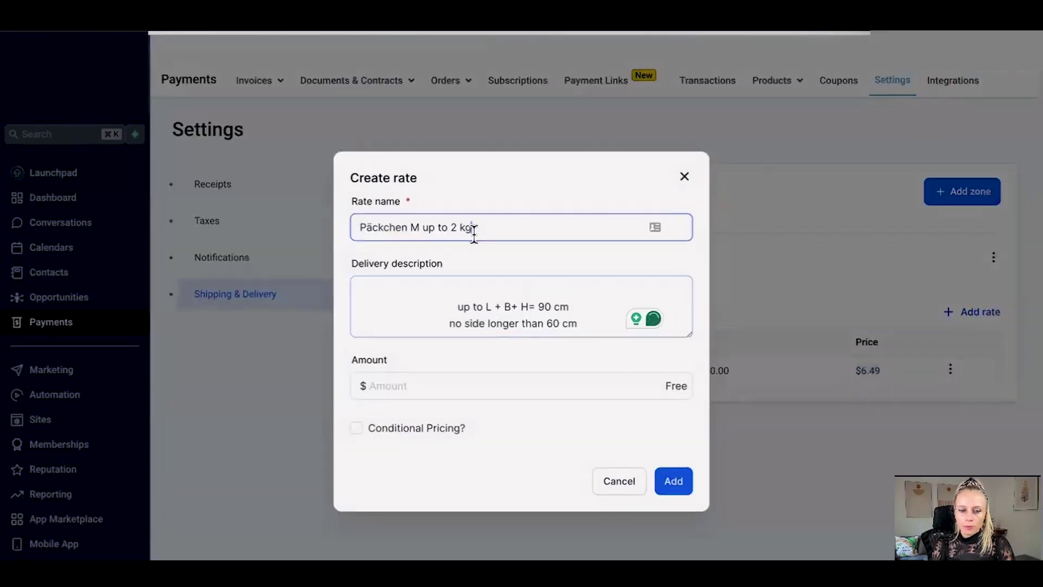
{"action": "left_click", "coordinate": [465, 302]}
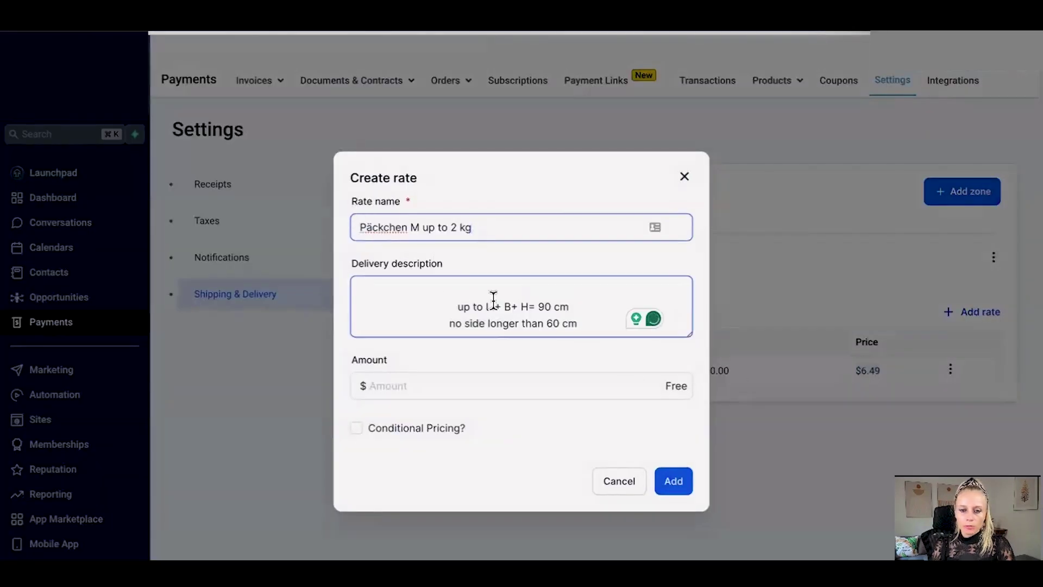
{"action": "key", "text": "Tab"}
{"action": "type", "text": "10.49"}
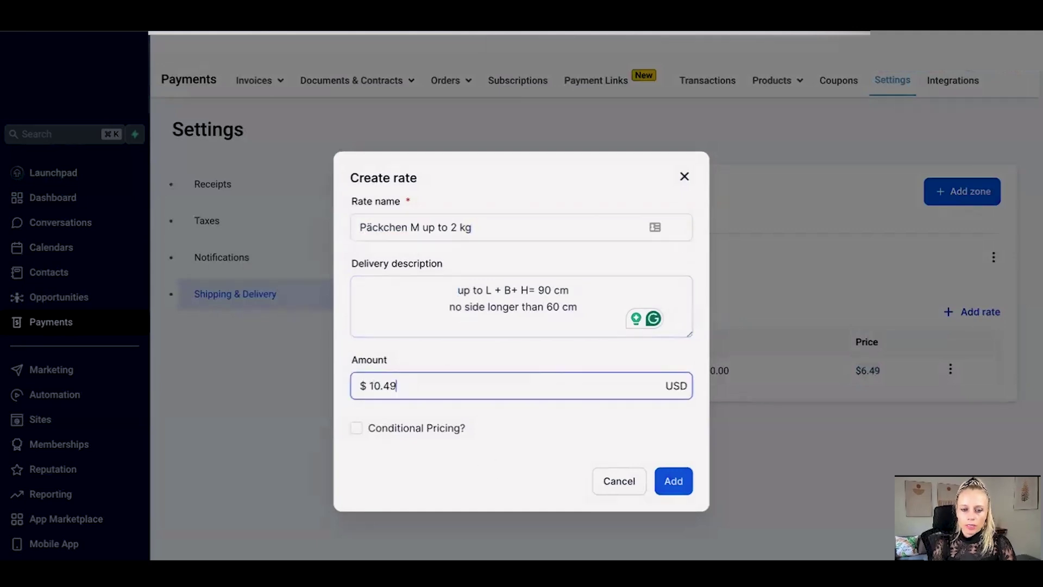
{"action": "left_click", "coordinate": [357, 429]}
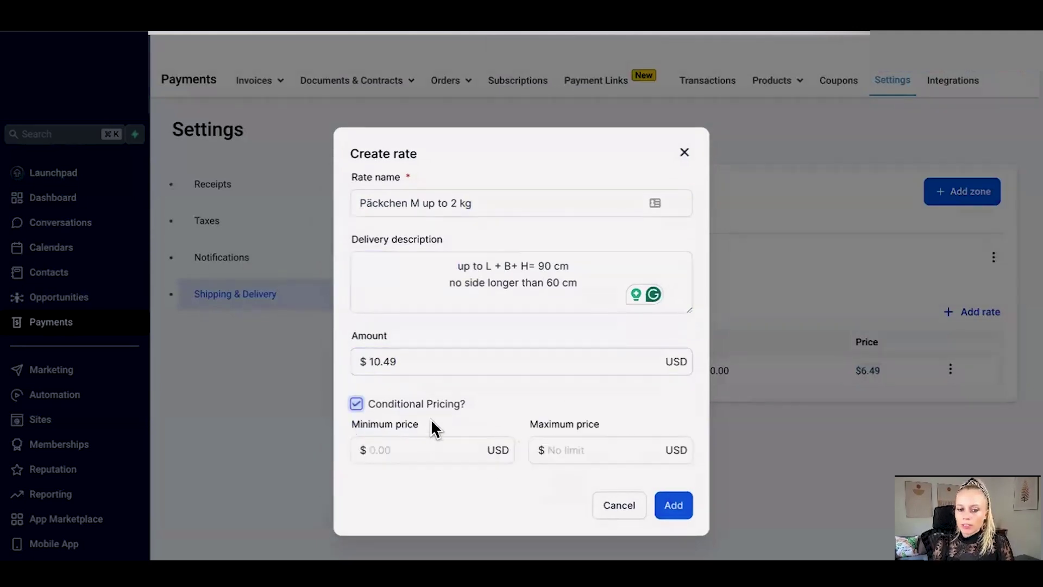
{"action": "left_click", "coordinate": [433, 441]}
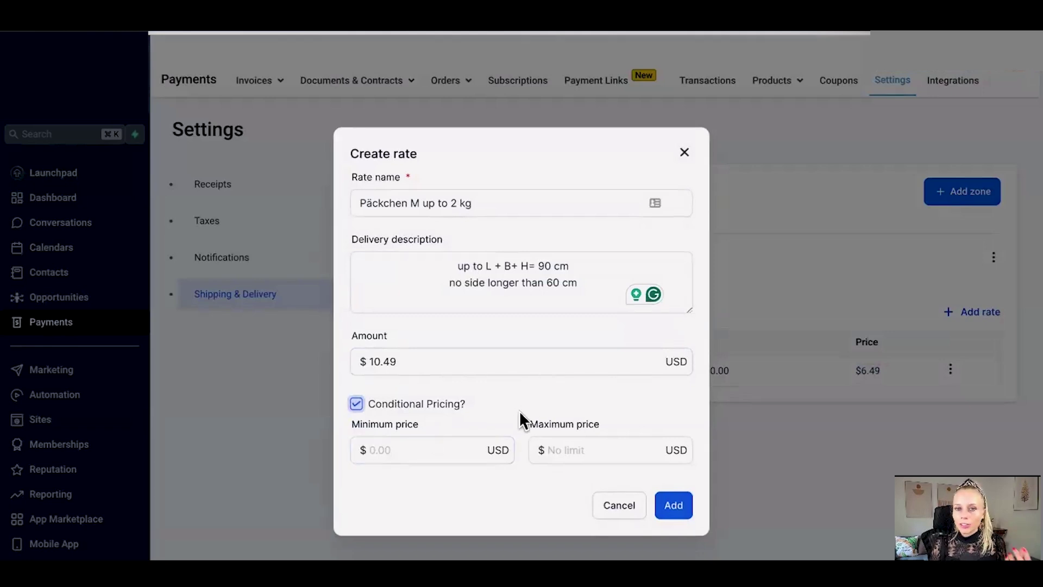
{"action": "left_click", "coordinate": [561, 453]}
{"action": "type", "text": "500"}
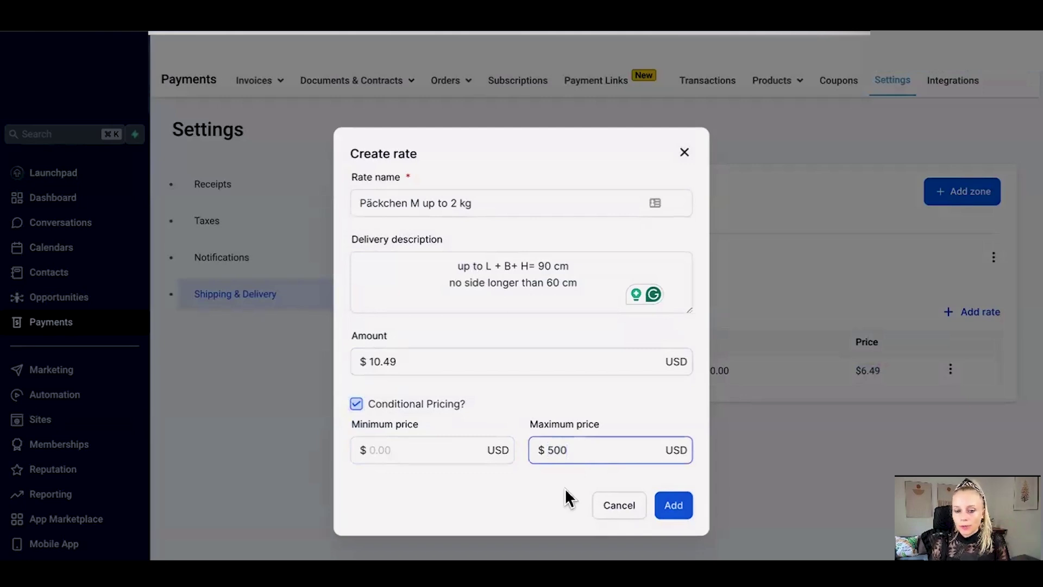
{"action": "key", "text": "Return"}
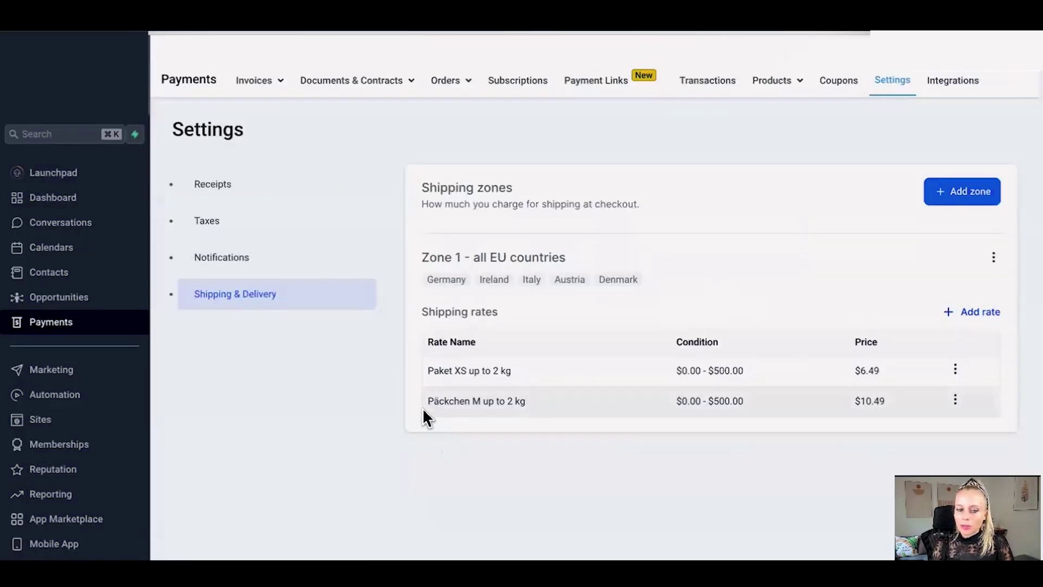
{"action": "left_click_drag", "start_coordinate": [422, 253], "coordinate": [592, 252]}
- On DHL, collapse the Zone 1 list and expand Zone 2, copying its heading
{"action": "left_click", "coordinate": [699, 293]}
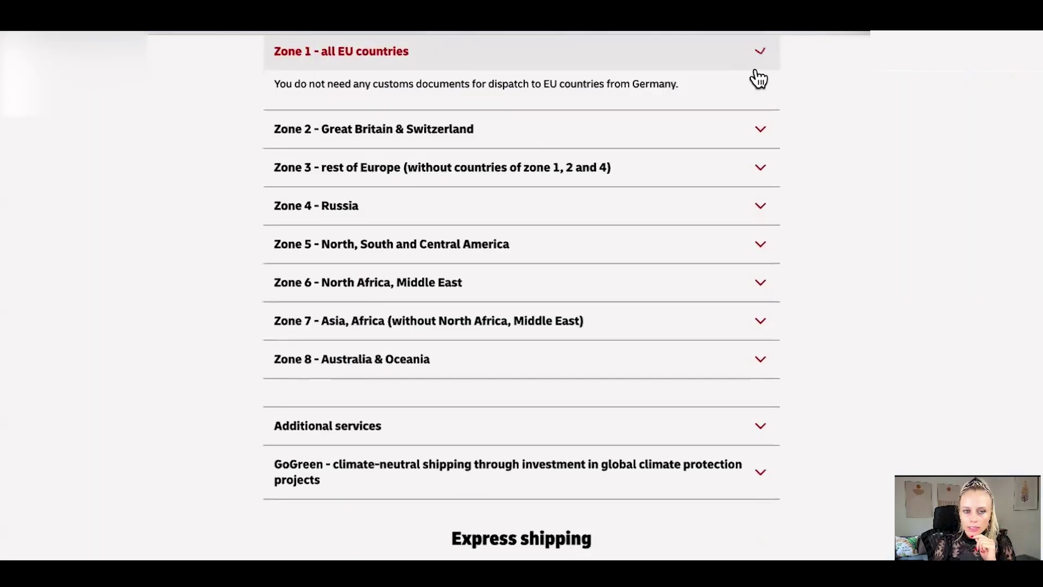
{"action": "left_click", "coordinate": [752, 77]}
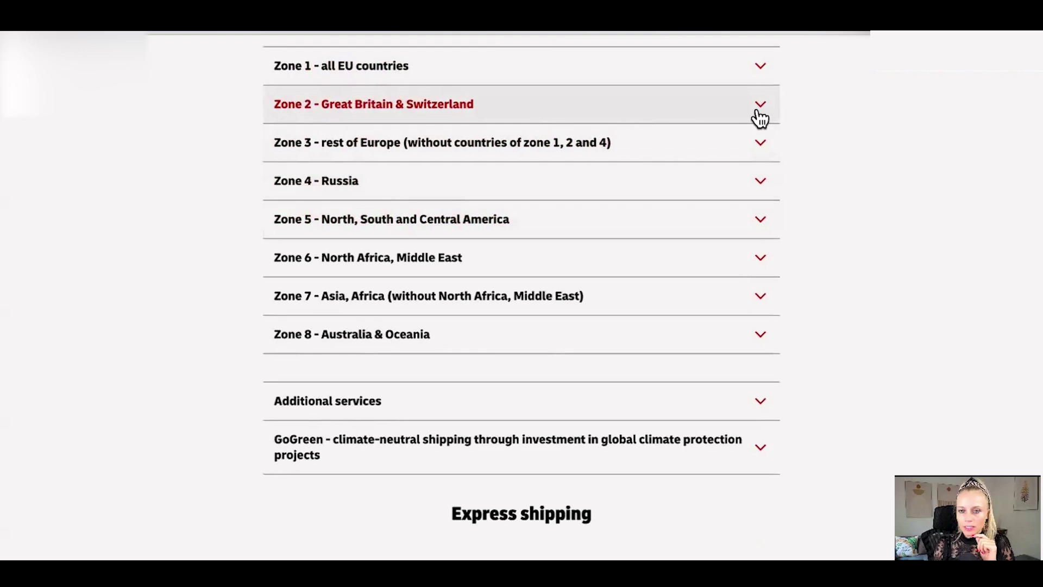
{"action": "left_click_drag", "start_coordinate": [759, 116], "coordinate": [488, 128]}
{"action": "key", "text": "super+c"}
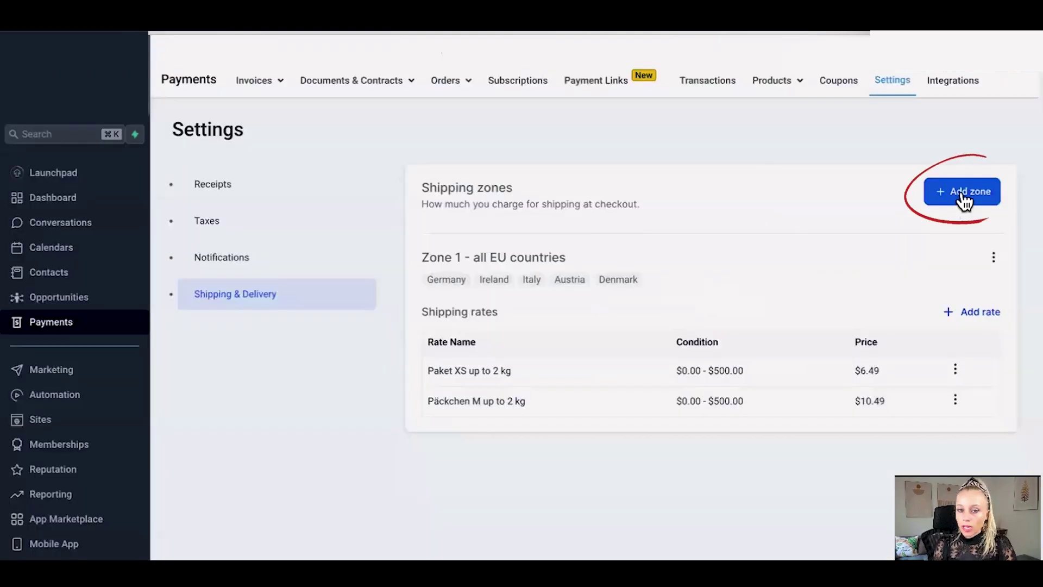
- Create zone 'Zone 2 - Great Britain & Switzerland' with Switzerland and UK as countries
{"action": "left_click", "coordinate": [964, 195]}
{"action": "left_click", "coordinate": [659, 302]}
{"action": "key", "text": "super+v"}
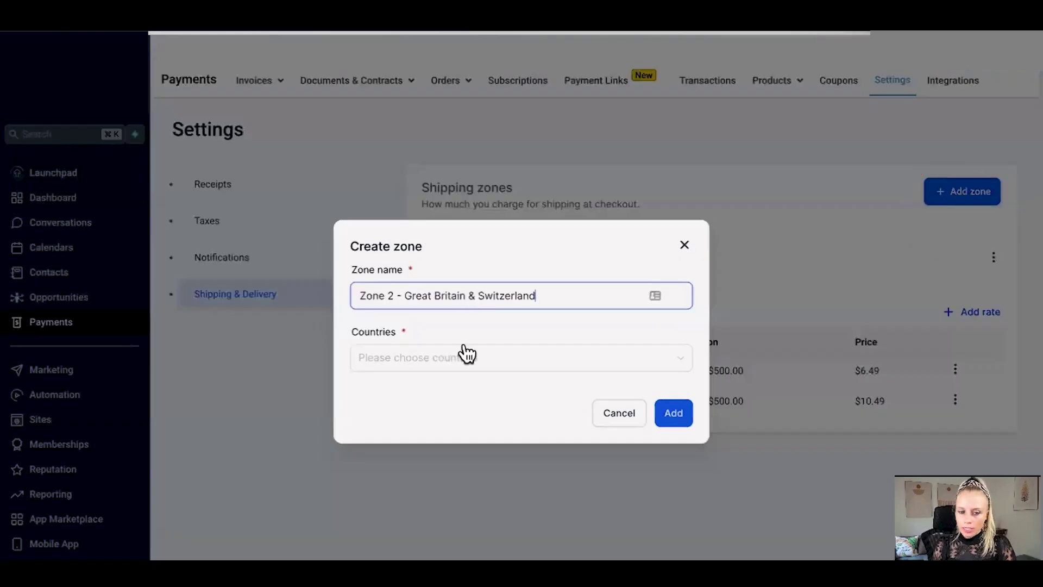
{"action": "left_click", "coordinate": [413, 362]}
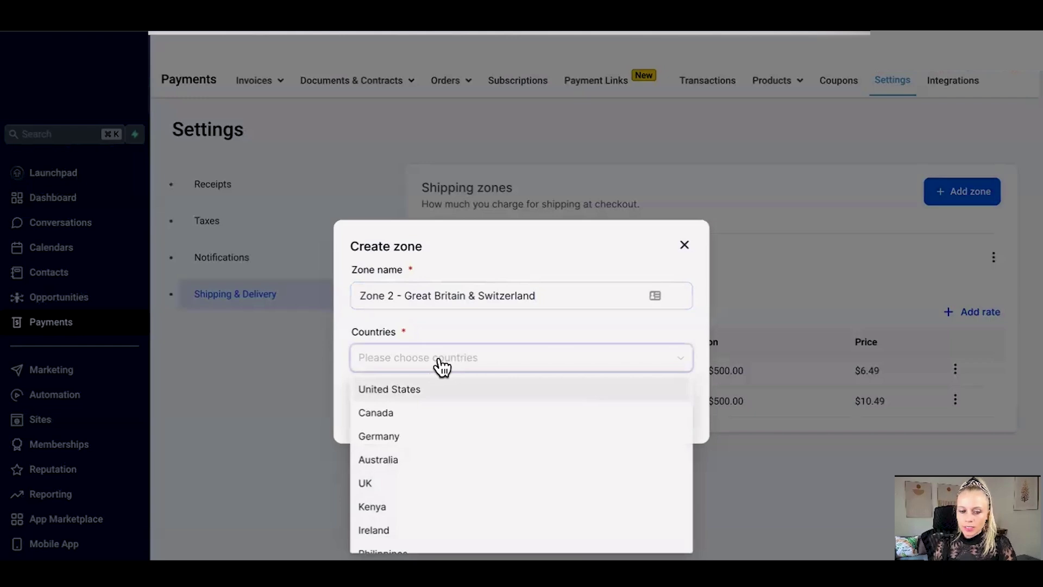
{"action": "left_click", "coordinate": [381, 540]}
{"action": "left_click", "coordinate": [376, 485]}
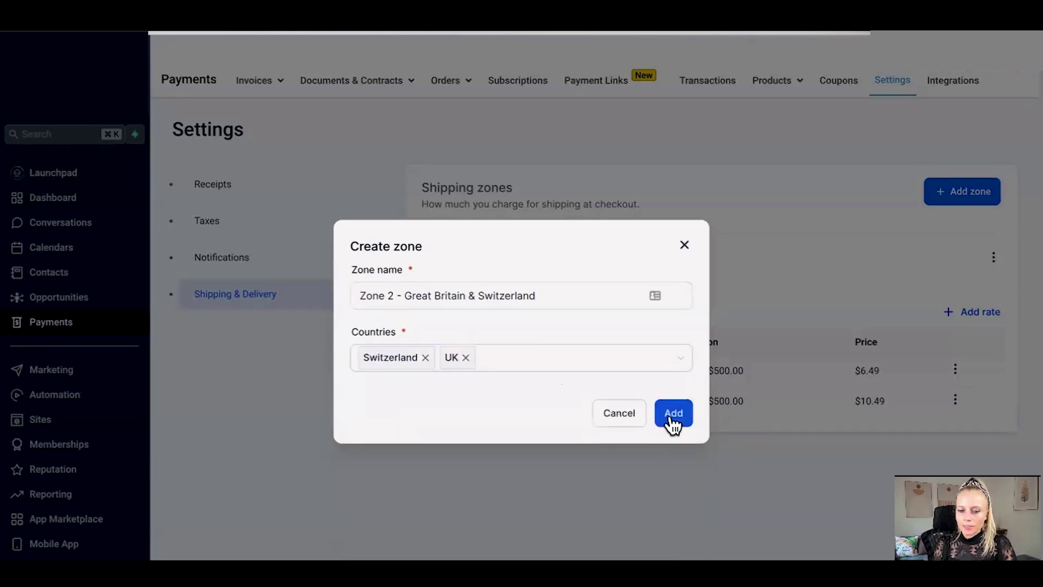
{"action": "left_click", "coordinate": [671, 414]}
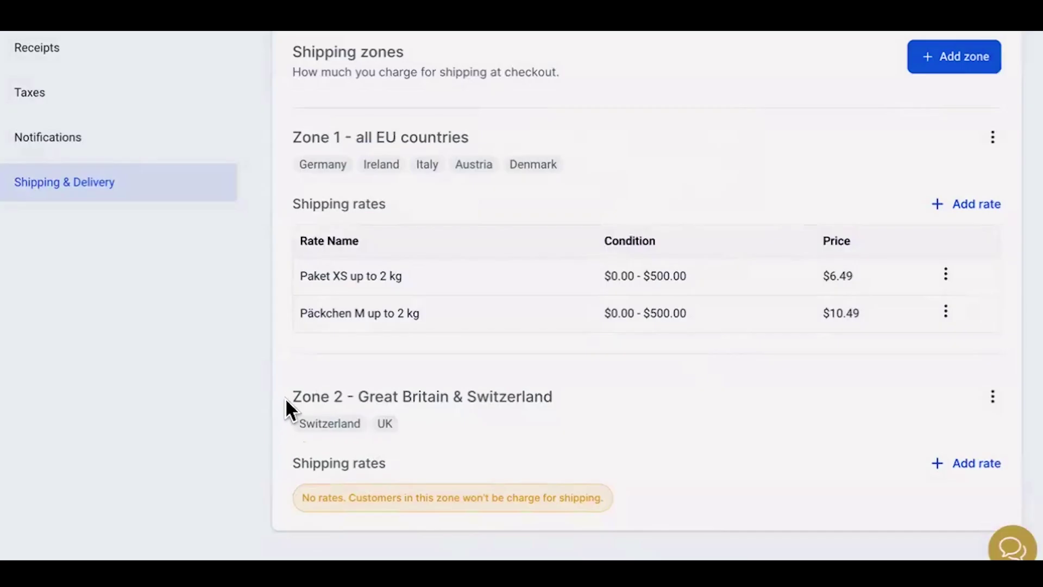
- Note Zone 2 has no rates yet, then view DHL's Päckchen XS up to 2 kg at EUR 8.99
{"action": "left_click_drag", "start_coordinate": [288, 397], "coordinate": [527, 398]}
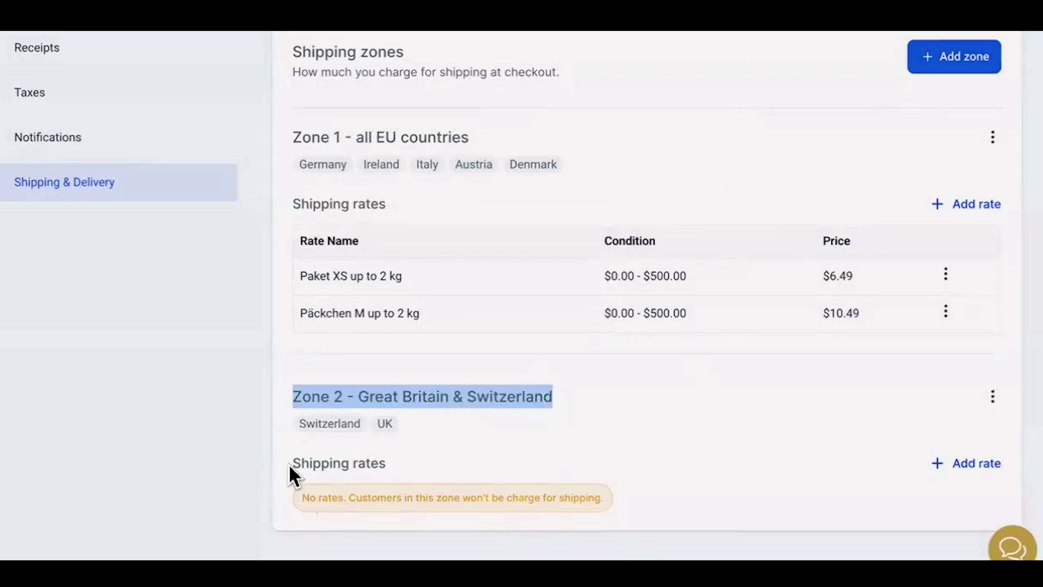
{"action": "left_click_drag", "start_coordinate": [291, 464], "coordinate": [373, 466]}
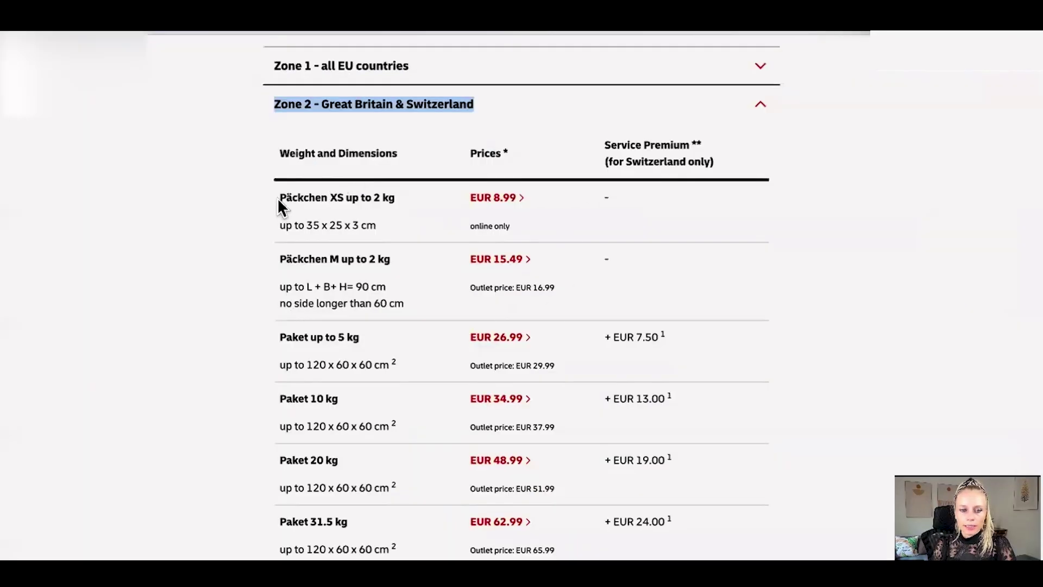
{"action": "left_click_drag", "start_coordinate": [278, 198], "coordinate": [379, 219]}
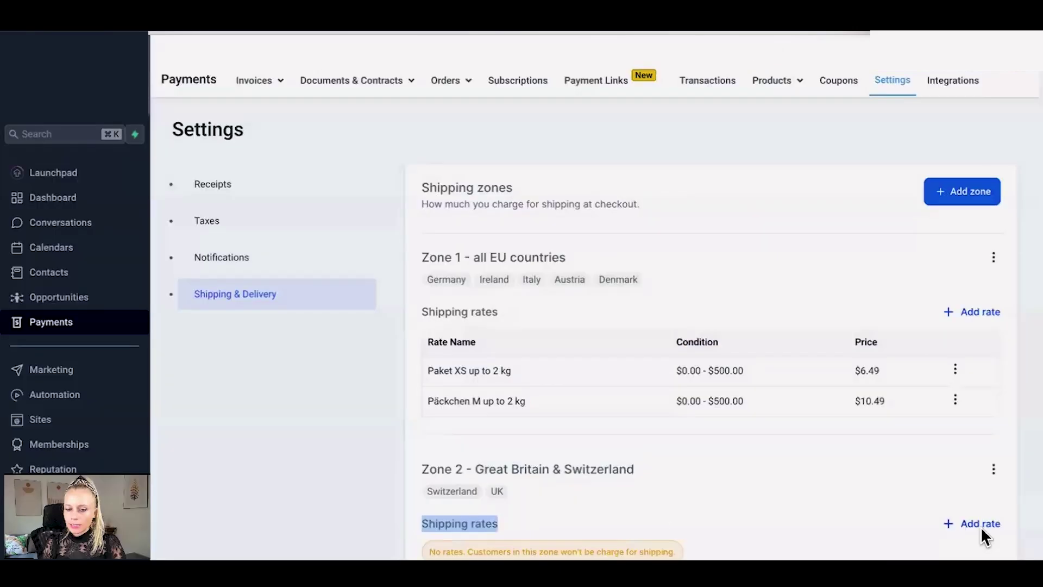
- Add a Zone 2 Päckchen XS rate at $8.99 with conditional pricing up to $500
{"action": "left_click", "coordinate": [977, 523]}
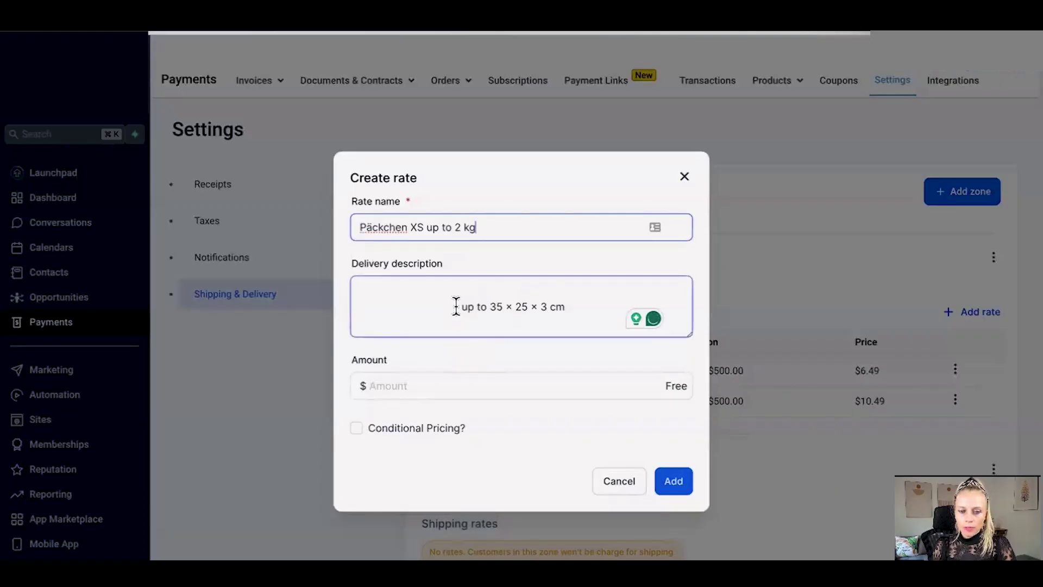
{"action": "left_click", "coordinate": [509, 389]}
{"action": "type", "text": "8.99"}
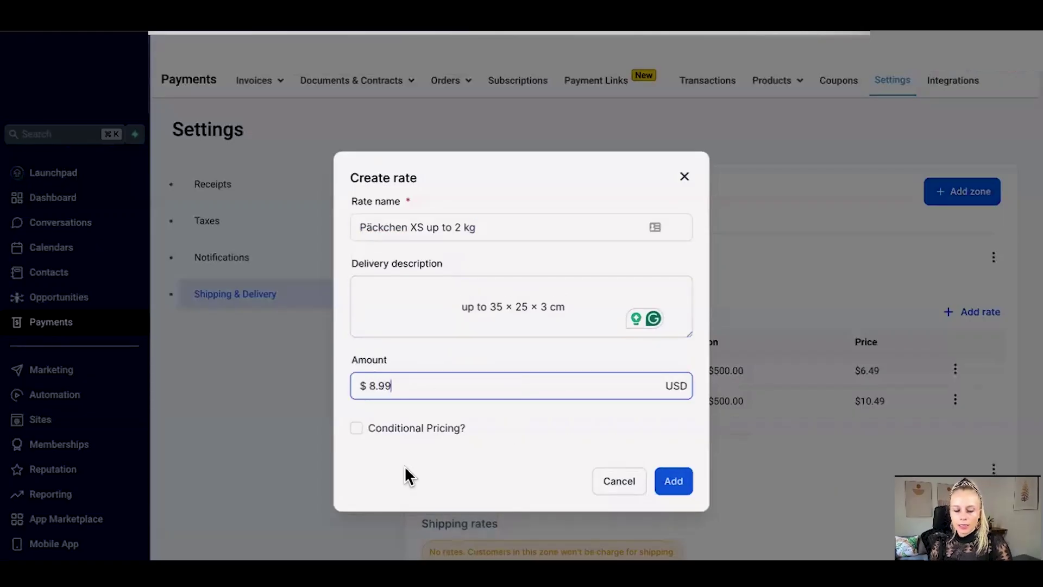
{"action": "left_click", "coordinate": [356, 429]}
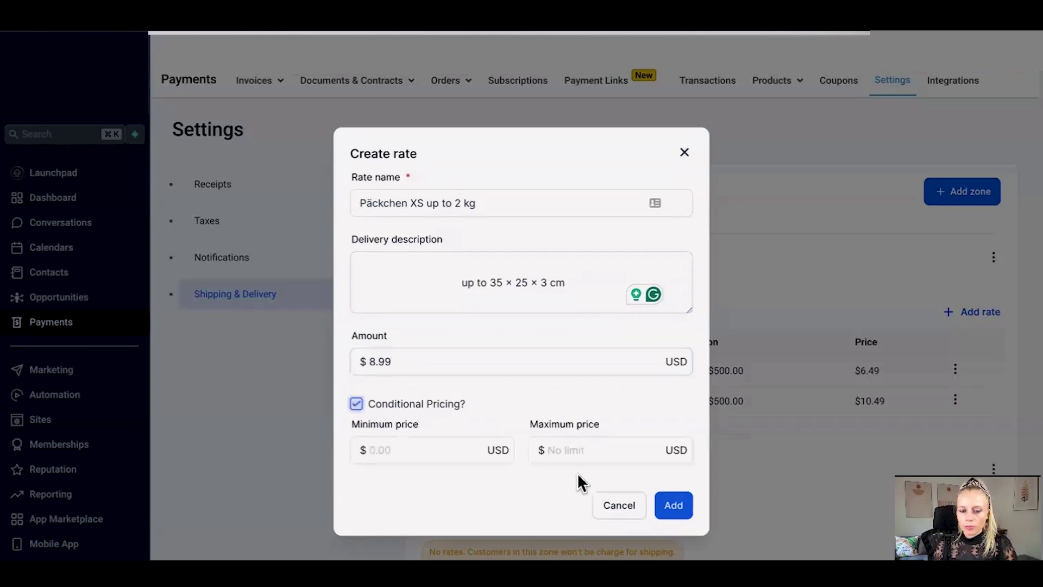
{"action": "left_click", "coordinate": [577, 448]}
{"action": "type", "text": "500"}
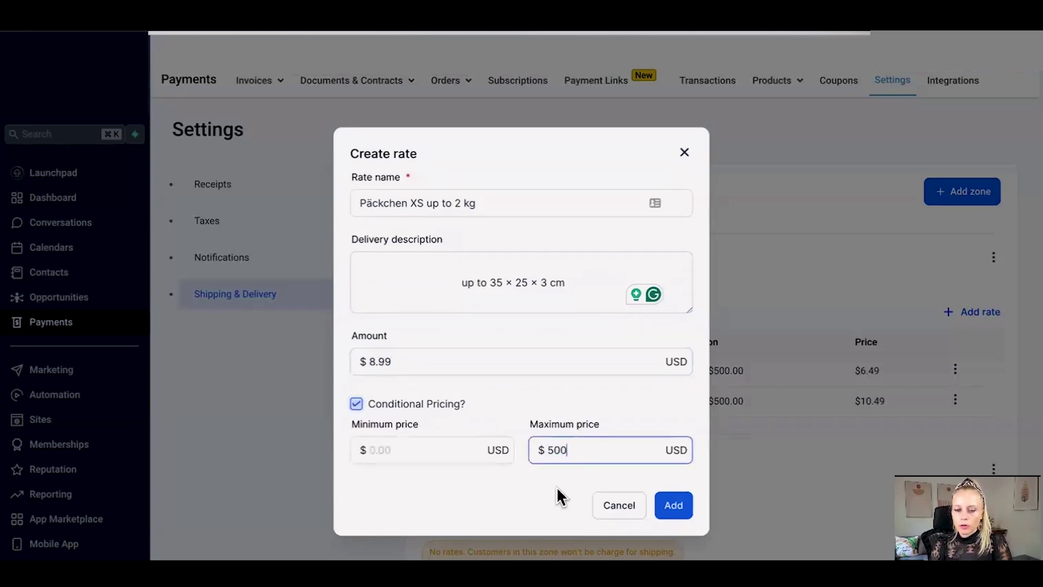
{"action": "left_click", "coordinate": [674, 505]}
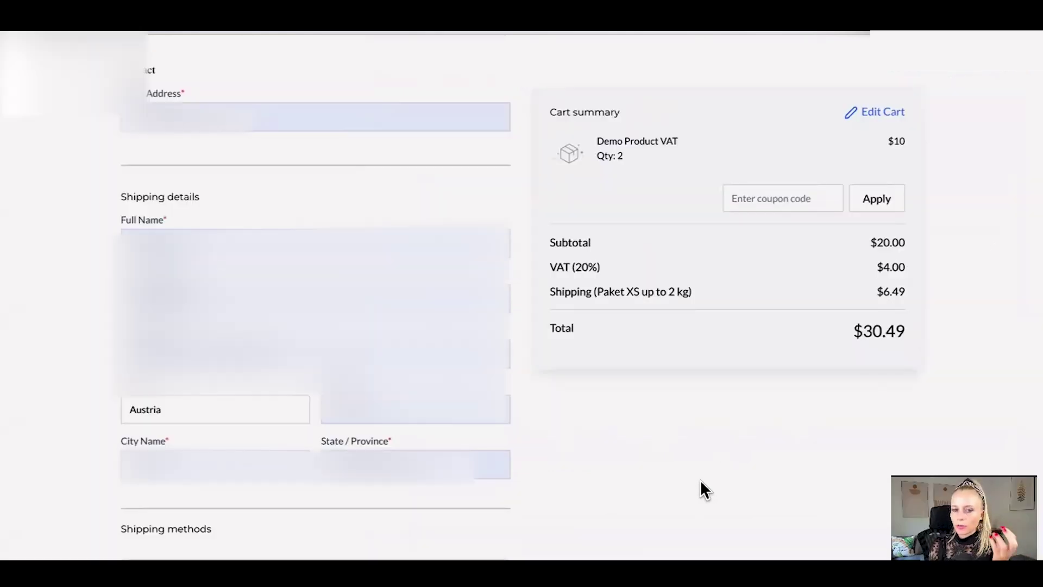
- Review the checkout's $10 item price, $20.00 subtotal and VAT (20%) line
{"action": "left_click_drag", "start_coordinate": [906, 141], "coordinate": [889, 141]}
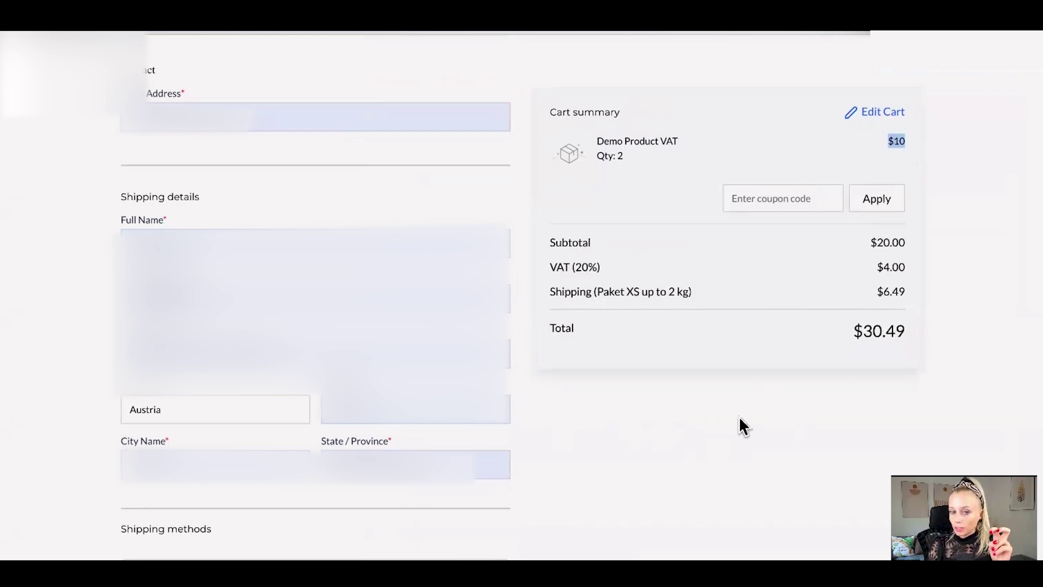
{"action": "left_click_drag", "start_coordinate": [906, 242], "coordinate": [870, 242]}
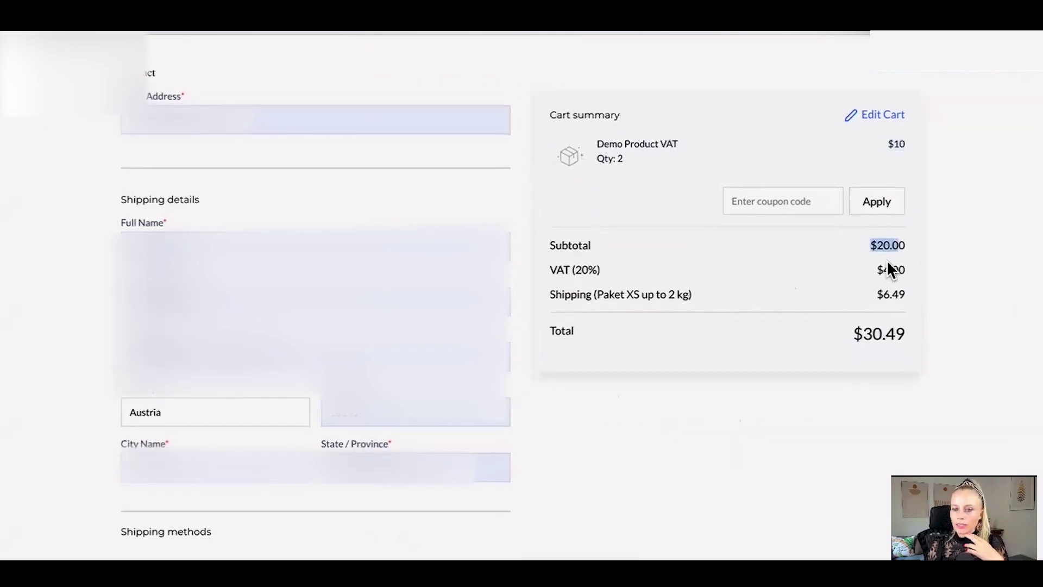
{"action": "left_click_drag", "start_coordinate": [680, 145], "coordinate": [612, 153]}
{"action": "left_click", "coordinate": [618, 158]}
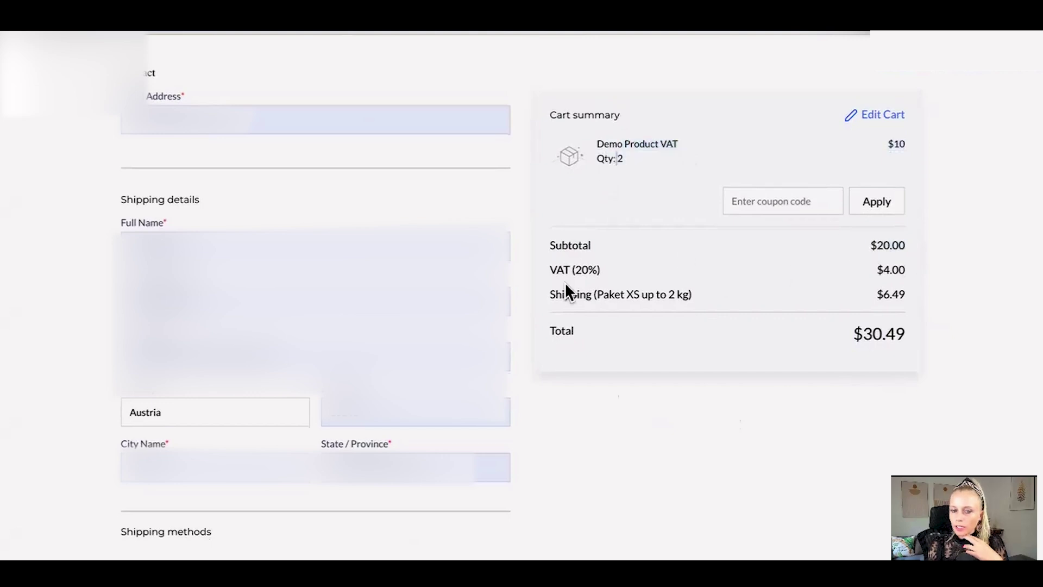
{"action": "left_click_drag", "start_coordinate": [554, 270], "coordinate": [601, 271]}
{"action": "left_click", "coordinate": [902, 270]}
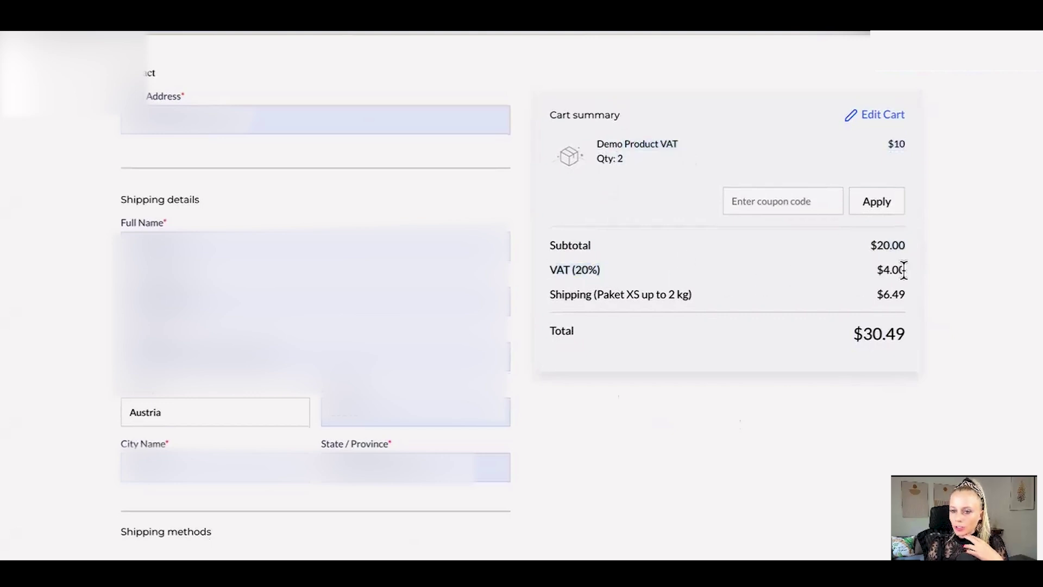
- Confirm the Paket XS up to 2 kg shipping line at $6.49 and the $30.49 total
{"action": "left_click_drag", "start_coordinate": [550, 293], "coordinate": [759, 305]}
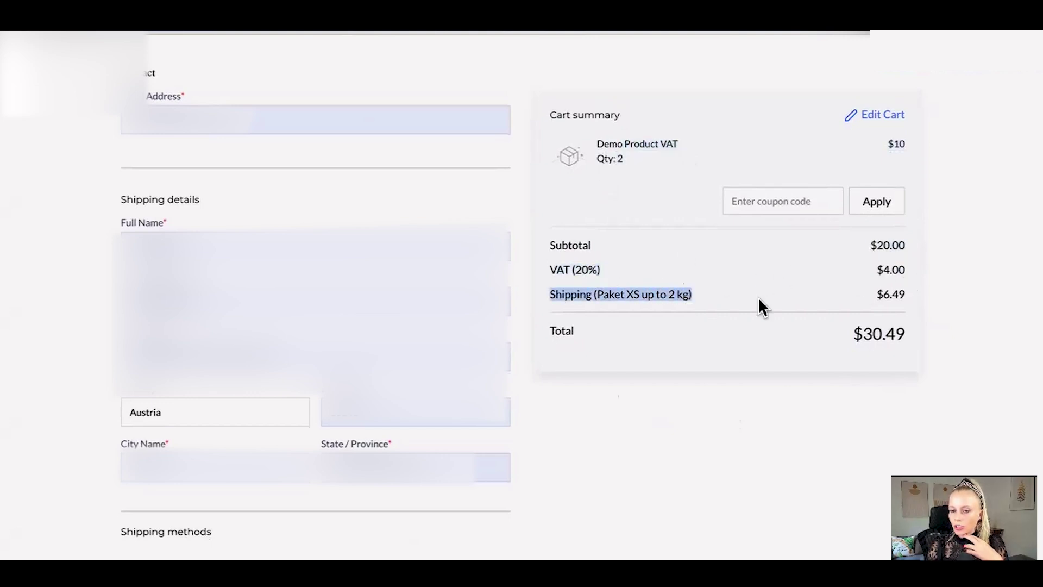
{"action": "left_click_drag", "start_coordinate": [875, 294], "coordinate": [909, 296]}
{"action": "left_click_drag", "start_coordinate": [906, 334], "coordinate": [865, 333]}
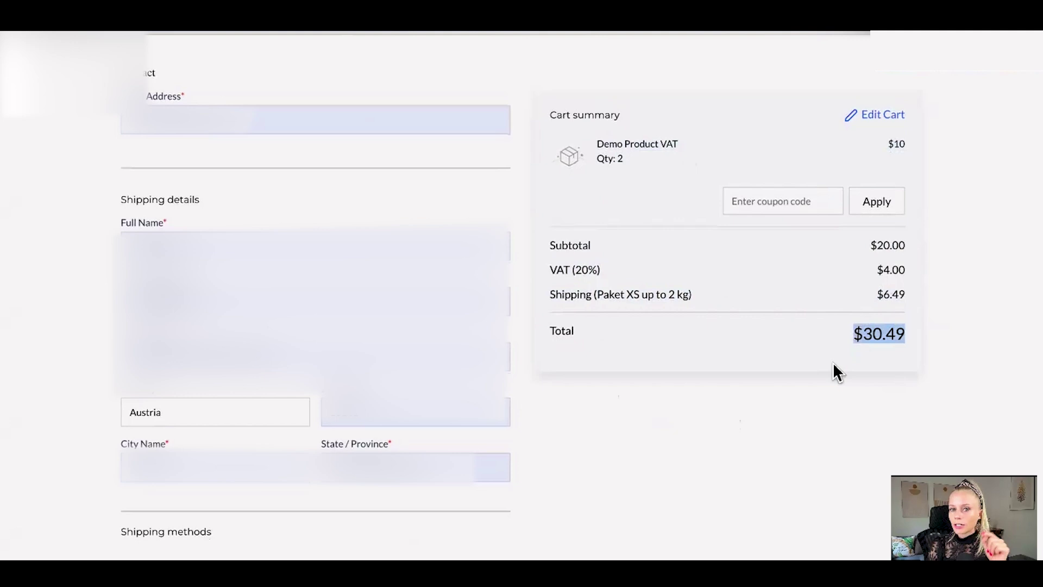
{"action": "left_click", "coordinate": [900, 347]}
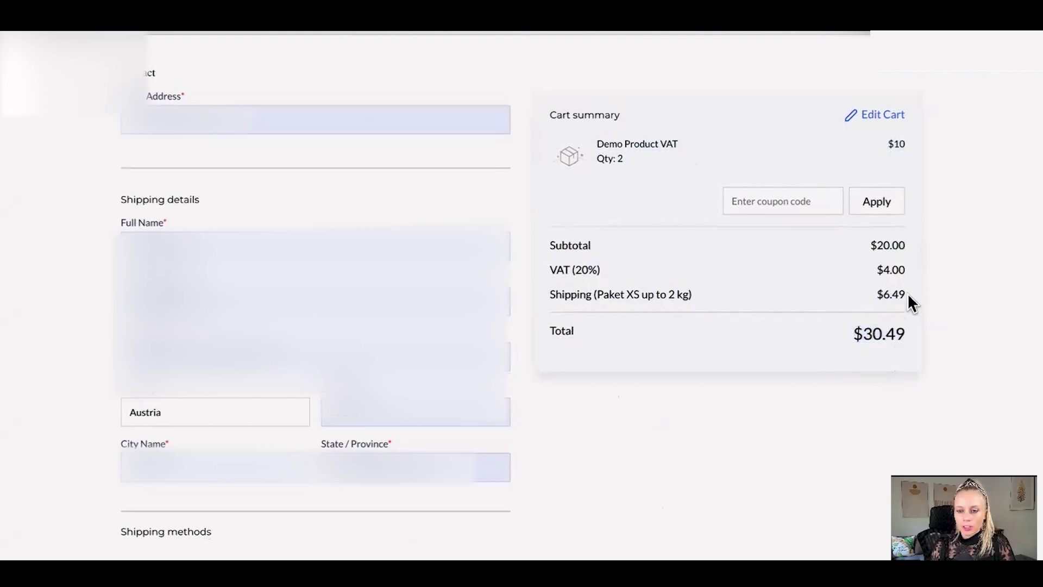
{"action": "left_click_drag", "start_coordinate": [908, 296], "coordinate": [549, 297]}
{"action": "scroll", "coordinate": [596, 447], "scroll_direction": "down", "scroll_amount": 3}
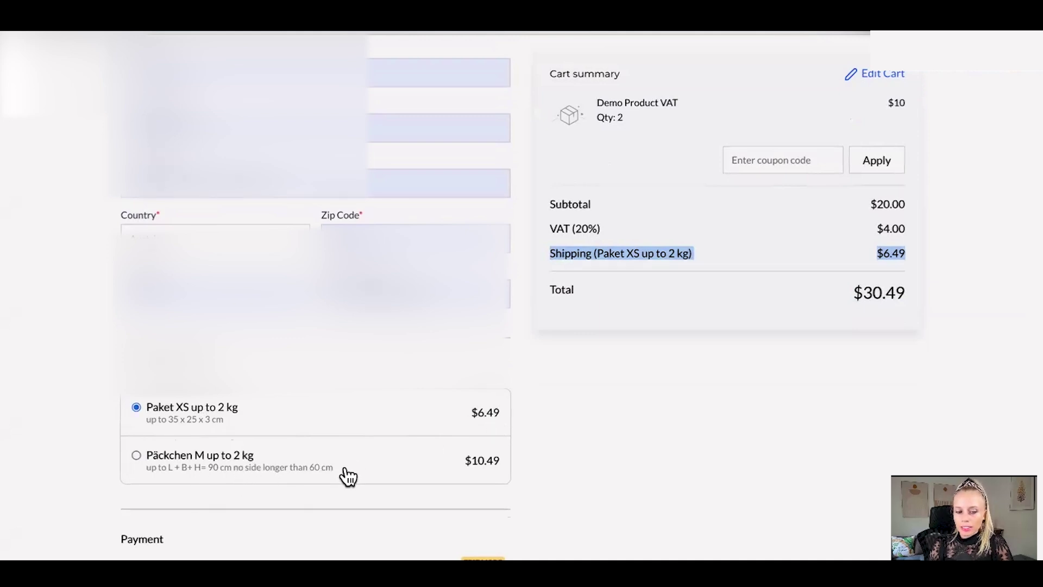
- Select Päckchen M up to 2 kg shipping and confirm the $10.49 shipping line
{"action": "left_click", "coordinate": [366, 476]}
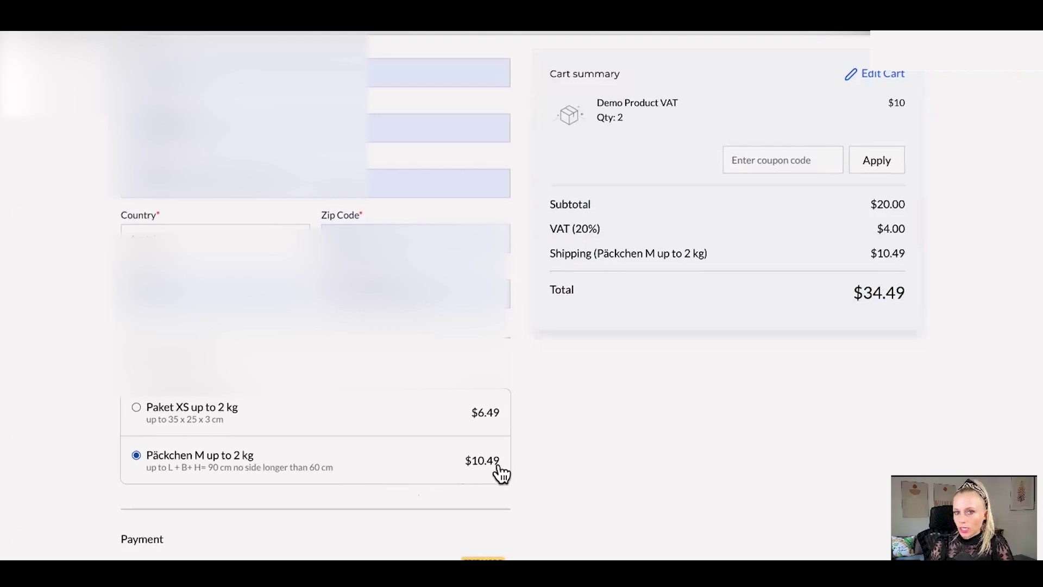
{"action": "left_click_drag", "start_coordinate": [722, 254], "coordinate": [550, 261]}
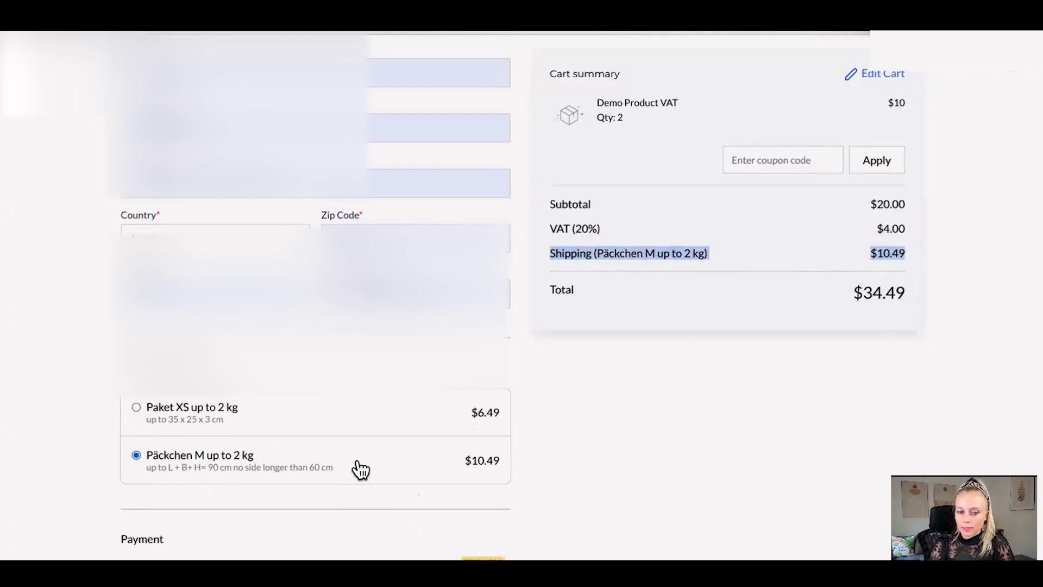
{"action": "scroll", "coordinate": [625, 38], "scroll_direction": "up", "scroll_amount": 1}
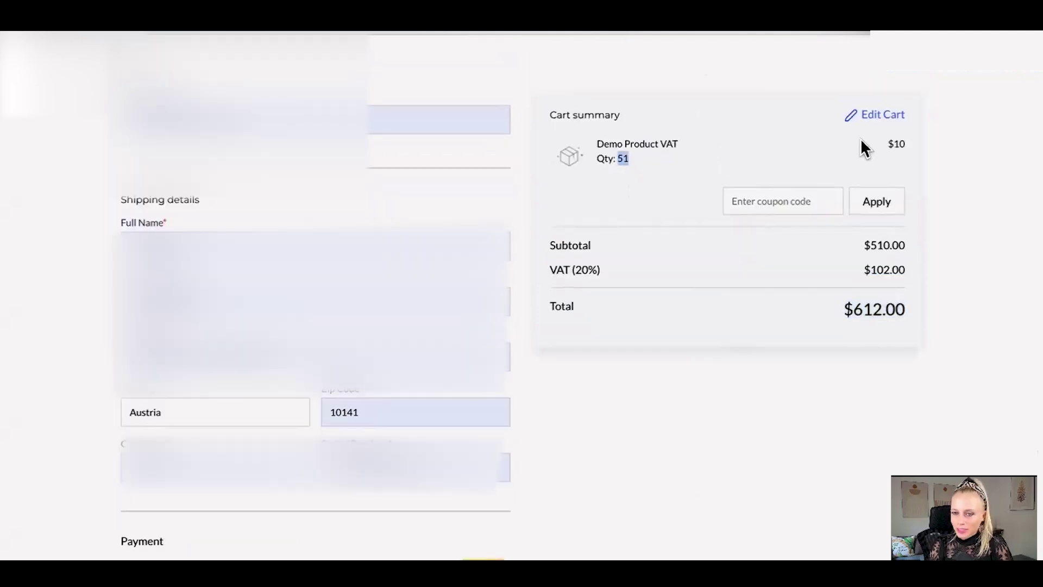
- Check the 51-unit cart at $10 each gives a $510.00 subtotal with no shipping charge
{"action": "left_click_drag", "start_coordinate": [887, 144], "coordinate": [906, 144]}
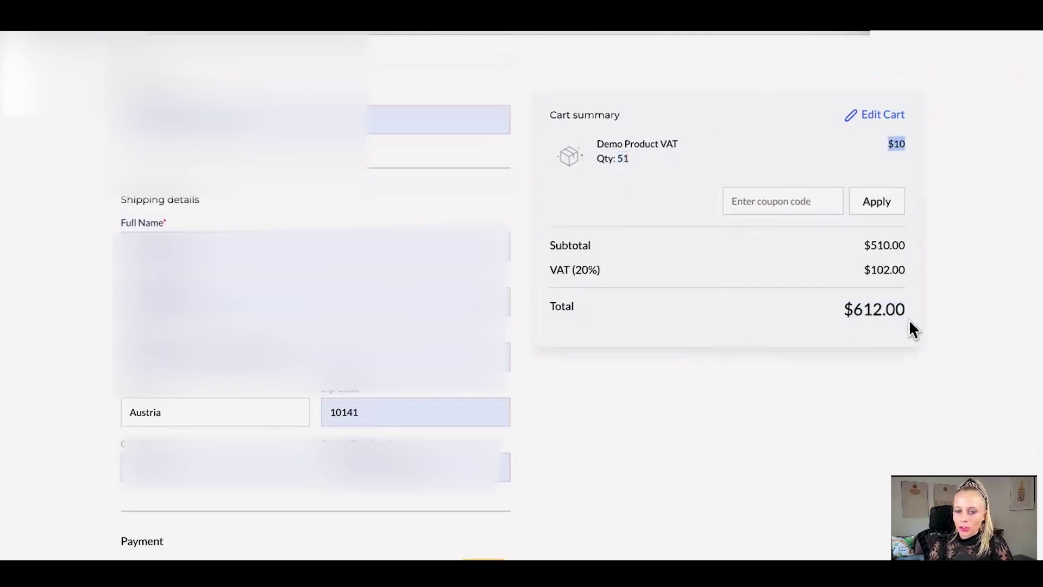
{"action": "left_click_drag", "start_coordinate": [905, 246], "coordinate": [862, 245]}
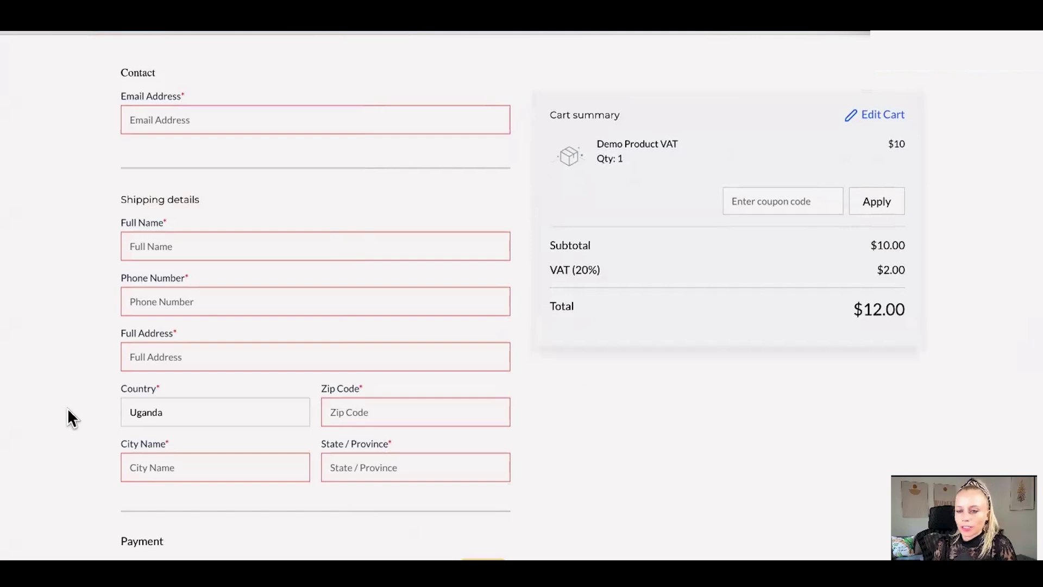
- Set the checkout country to UK and confirm the $8.99 shipping cost
{"action": "left_click", "coordinate": [194, 413]}
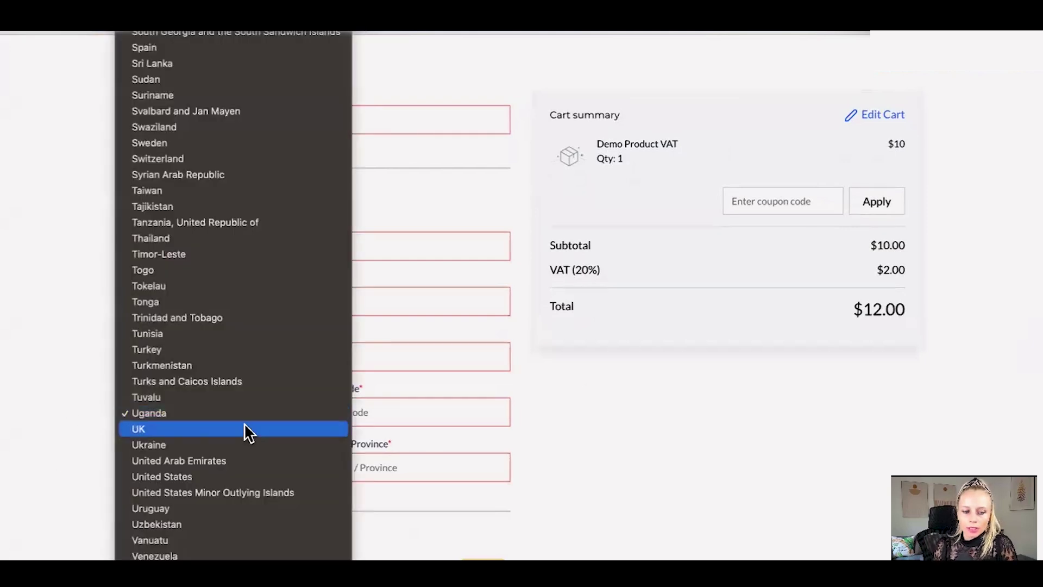
{"action": "left_click", "coordinate": [141, 429]}
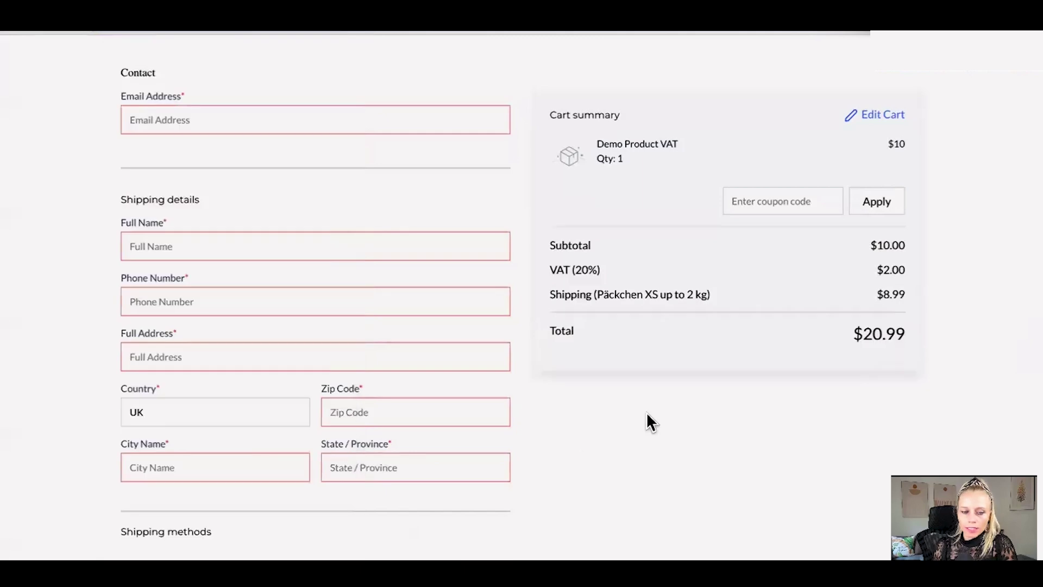
{"action": "scroll", "coordinate": [863, 321], "scroll_direction": "down", "scroll_amount": 1}
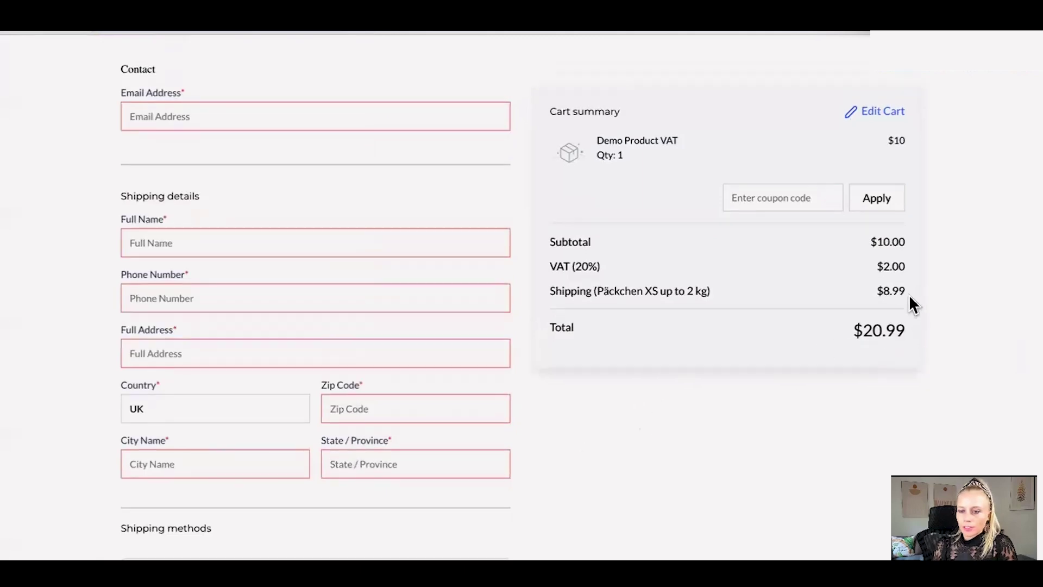
{"action": "left_click_drag", "start_coordinate": [893, 290], "coordinate": [875, 291]}
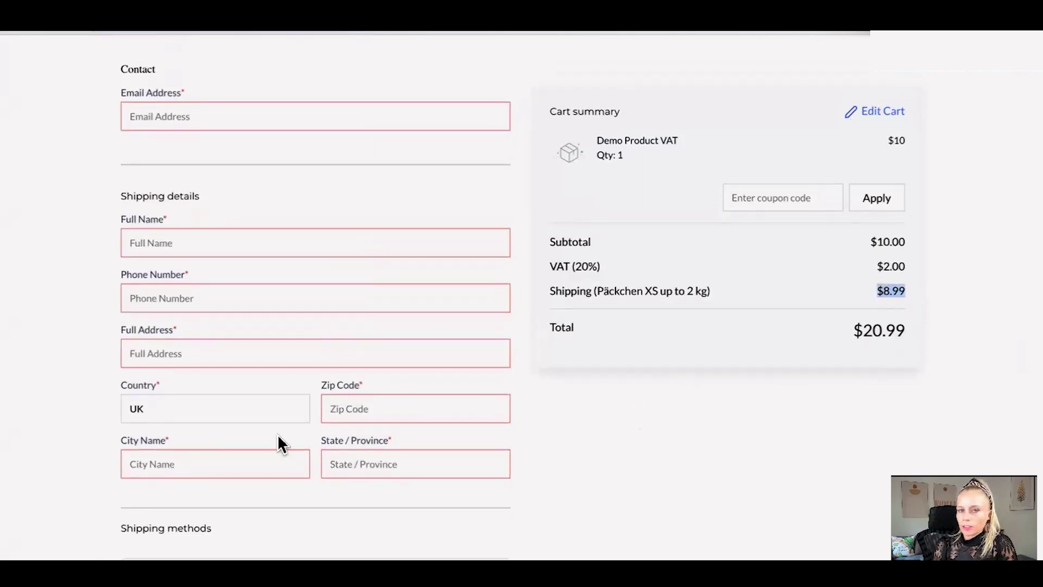
- Switch the country to Austria and confirm the $6.49 shipping cost
{"action": "left_click", "coordinate": [150, 413]}
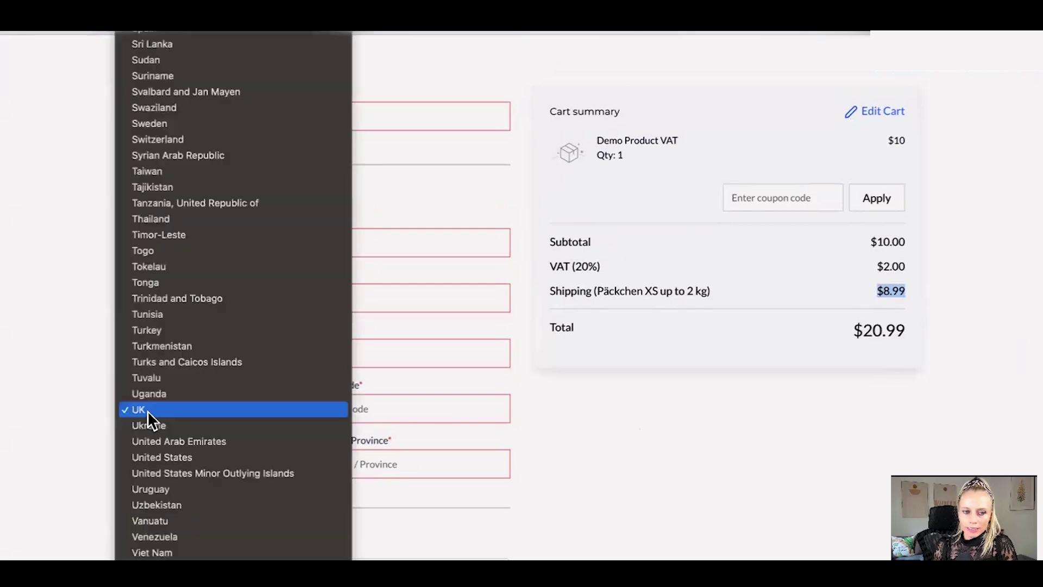
{"action": "scroll", "coordinate": [207, 57], "scroll_direction": "up", "scroll_amount": 15}
{"action": "left_click", "coordinate": [163, 170]}
{"action": "left_click_drag", "start_coordinate": [900, 293], "coordinate": [876, 295]}
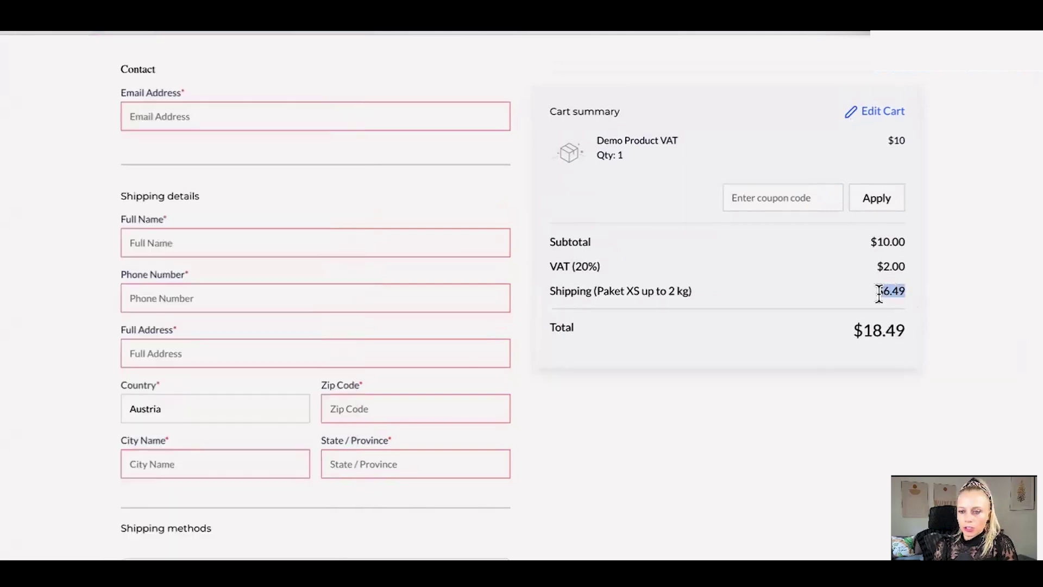